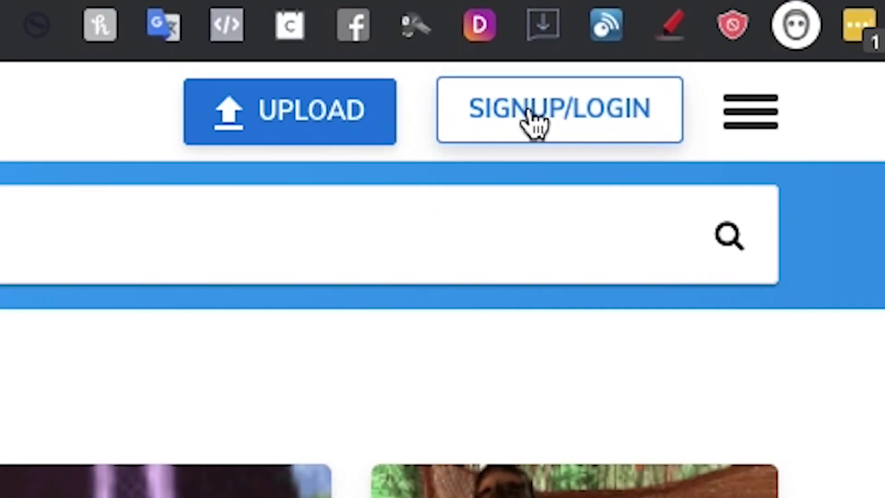
Accept the terms and log in to the existing Tenor account with its saved credentials
left_click(530, 115)
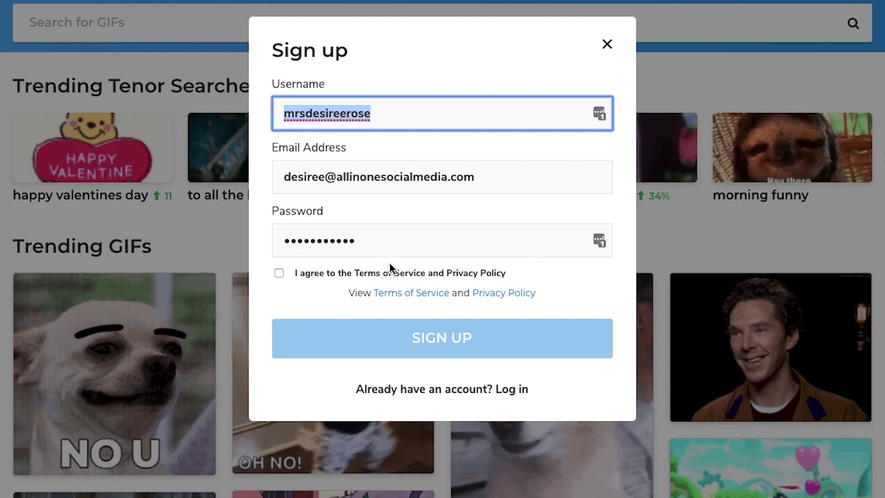
left_click(279, 273)
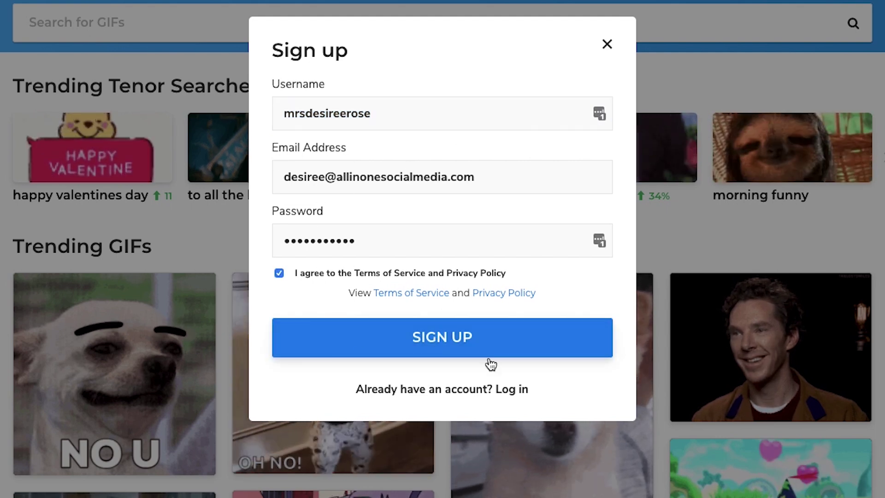
left_click(461, 394)
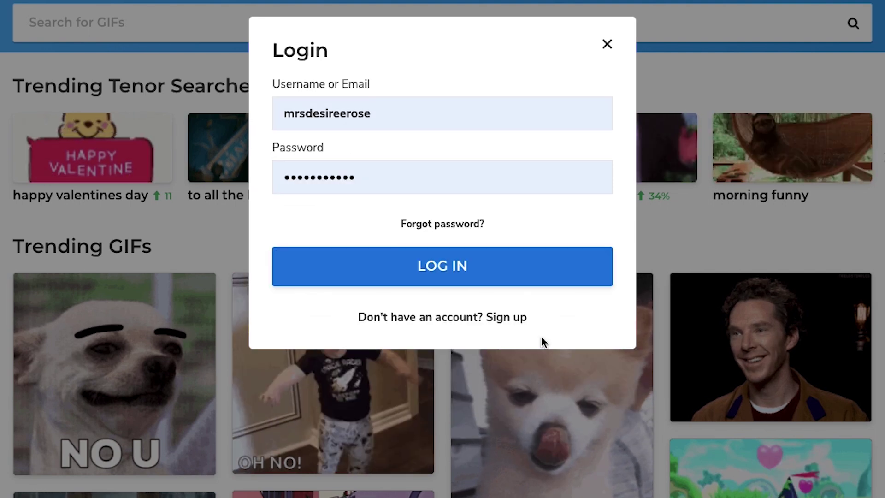
left_click(455, 284)
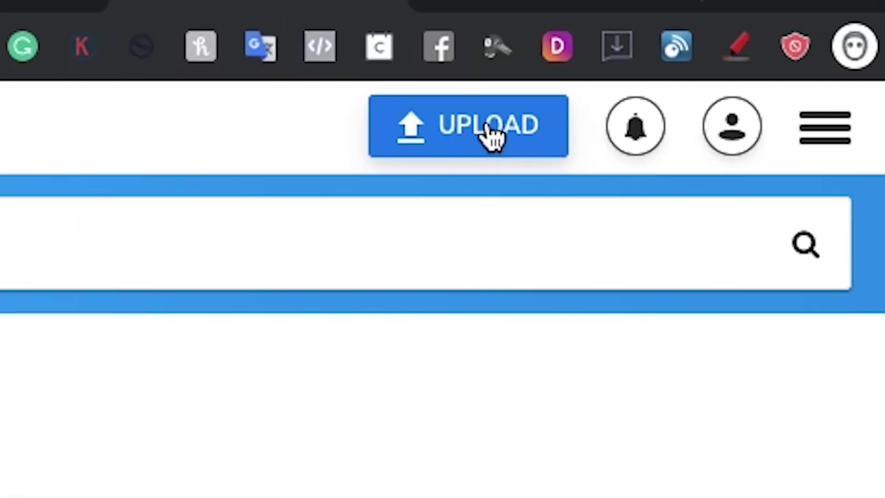
Start a new upload and drop whoop.mp4 from Downloads onto Tenor's upload area
left_click(675, 18)
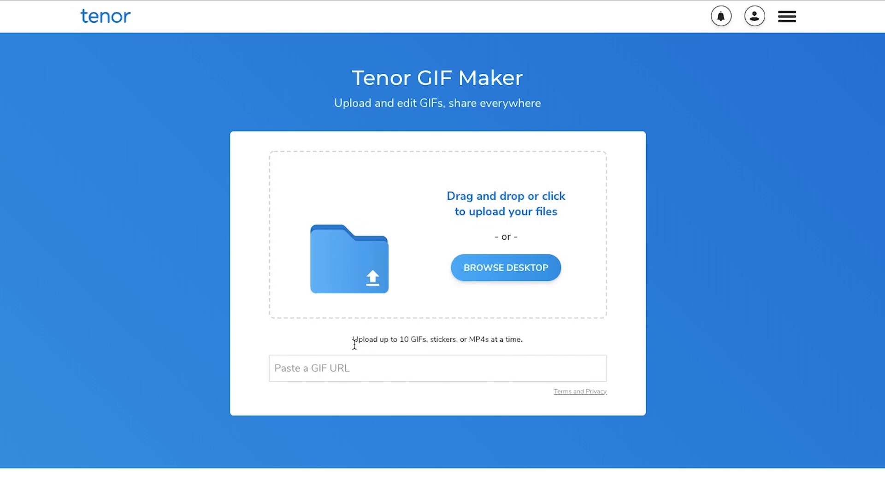
key("super+Tab")
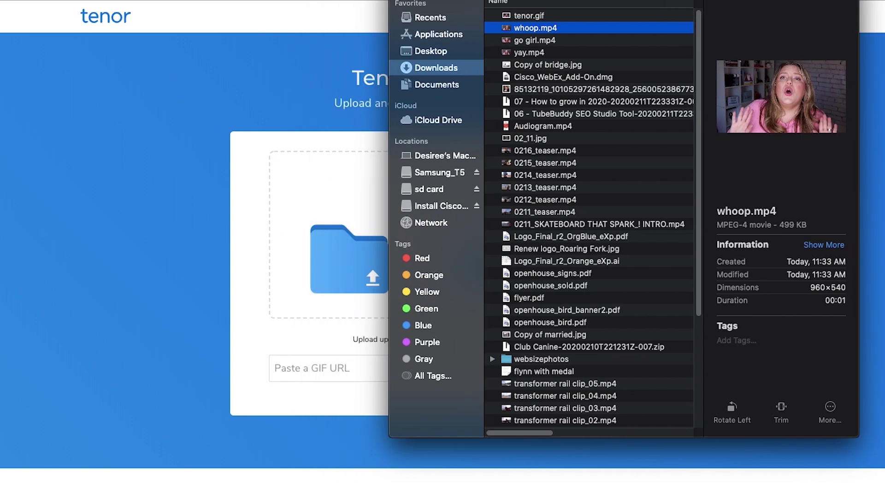
left_click_drag(344, 227, 346, 231)
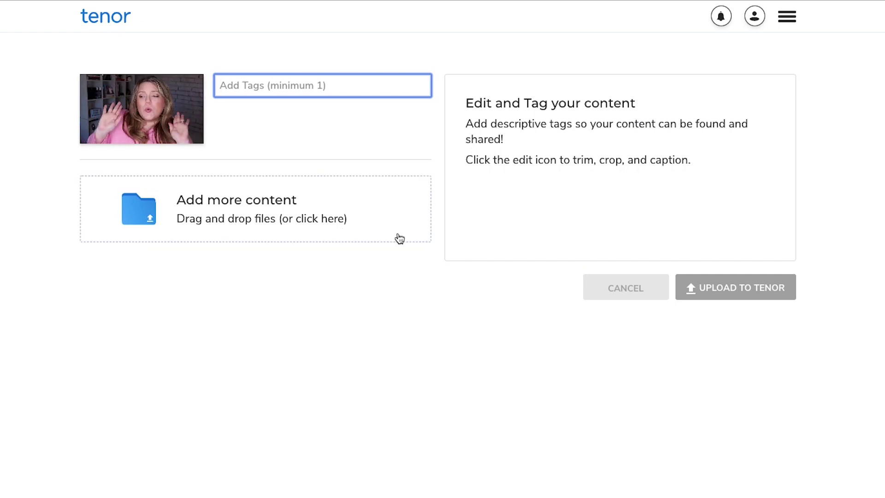
mouse_move(152, 123)
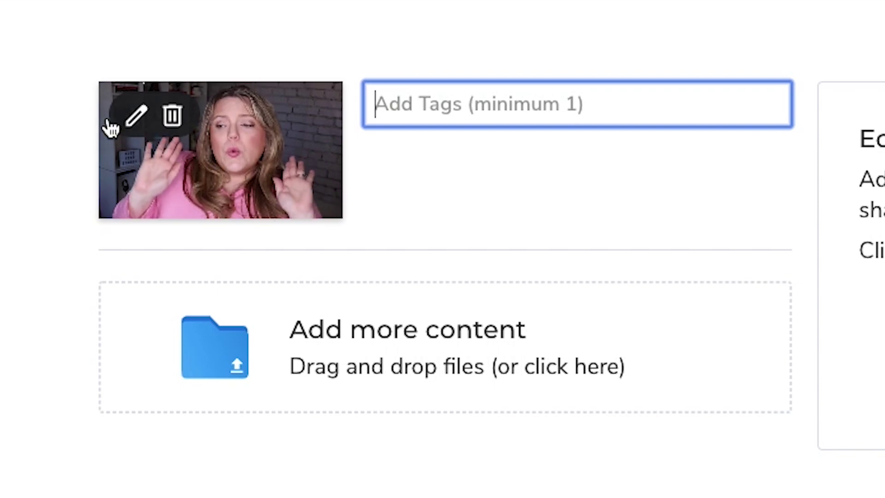
Open the clip's editor on the Crop tab and try the 1x1, 4x3, 16x9 and 2x1 ratios
left_click(135, 116)
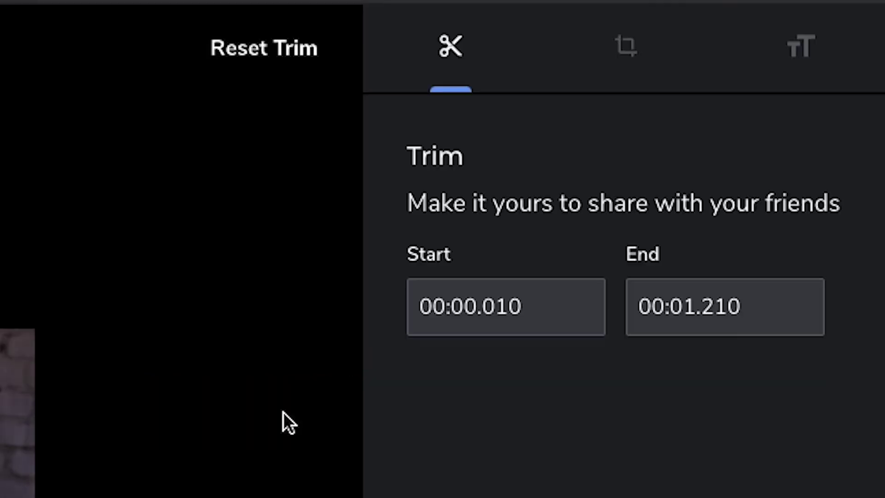
left_click(623, 47)
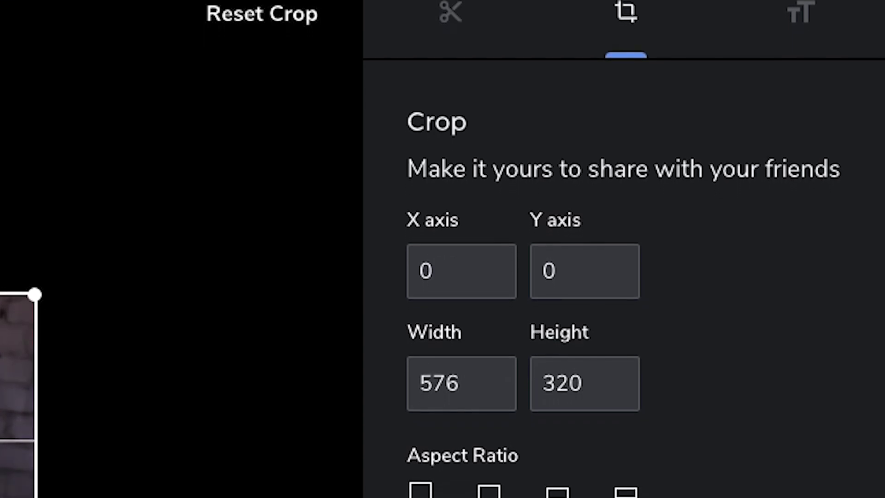
left_click(431, 486)
left_click(488, 482)
left_click(557, 483)
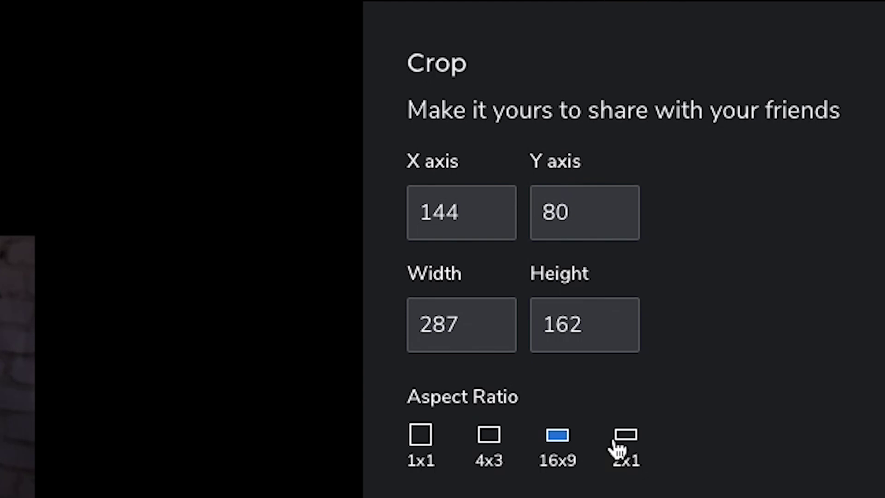
left_click(623, 483)
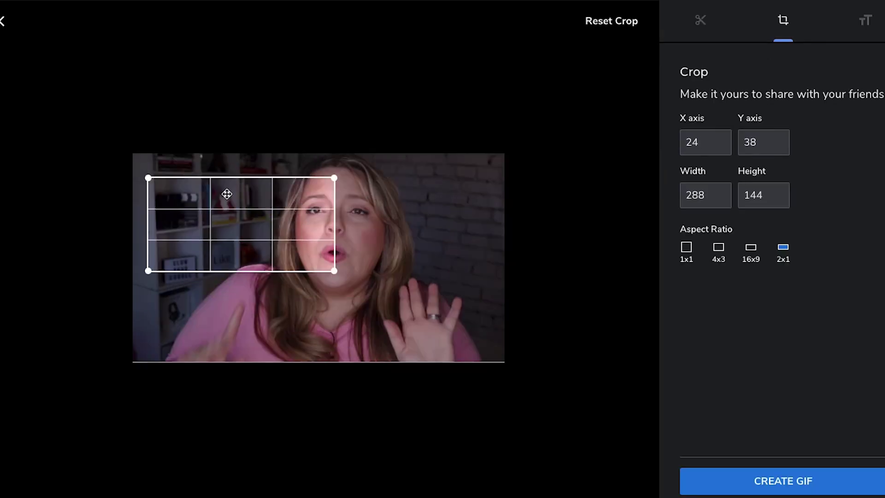
Stretch the crop box to cover the full 576×323 frame from 0,0
left_click_drag(227, 196, 209, 174)
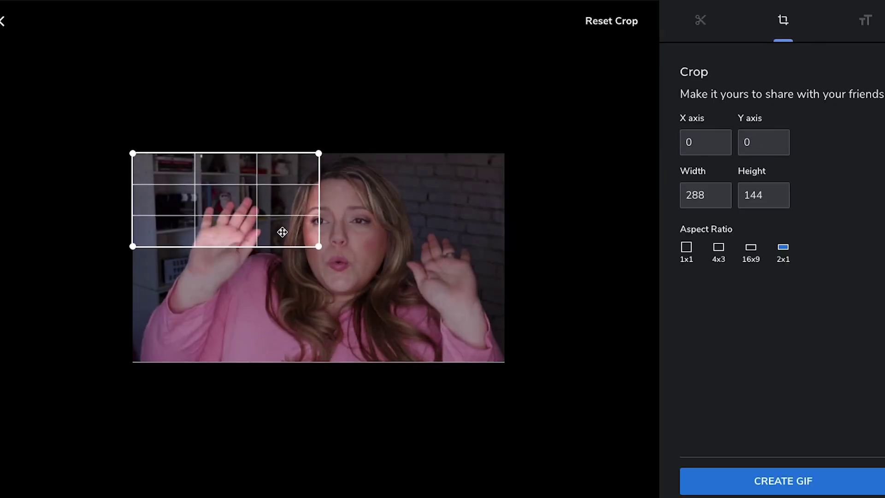
left_click_drag(327, 253, 652, 458)
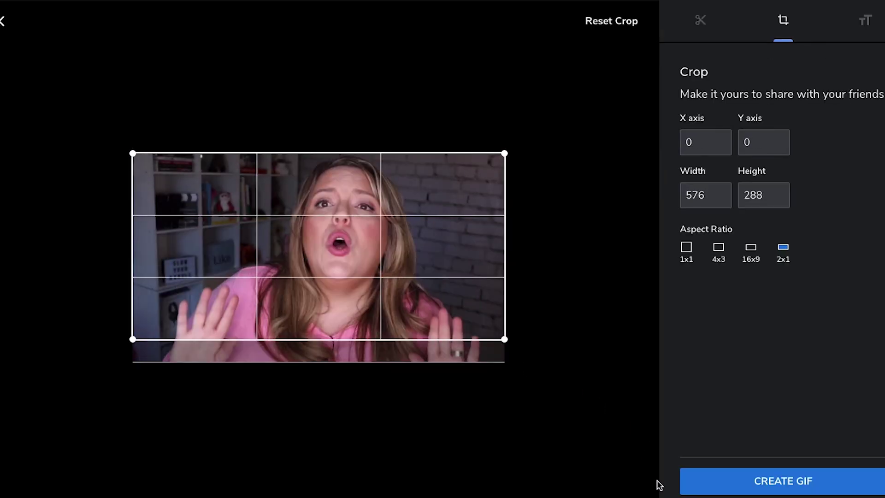
left_click(751, 248)
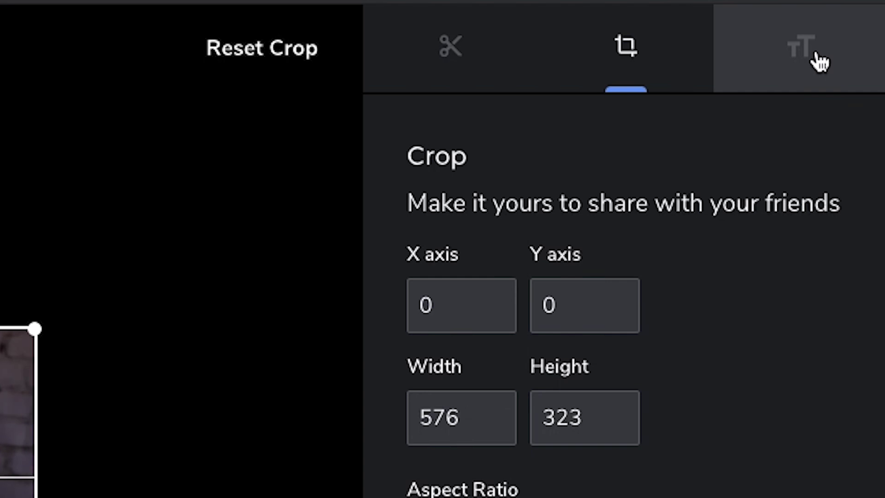
Add a white 'Whoop Whoop!!' caption near the clip's bottom and create the GIF
left_click(818, 62)
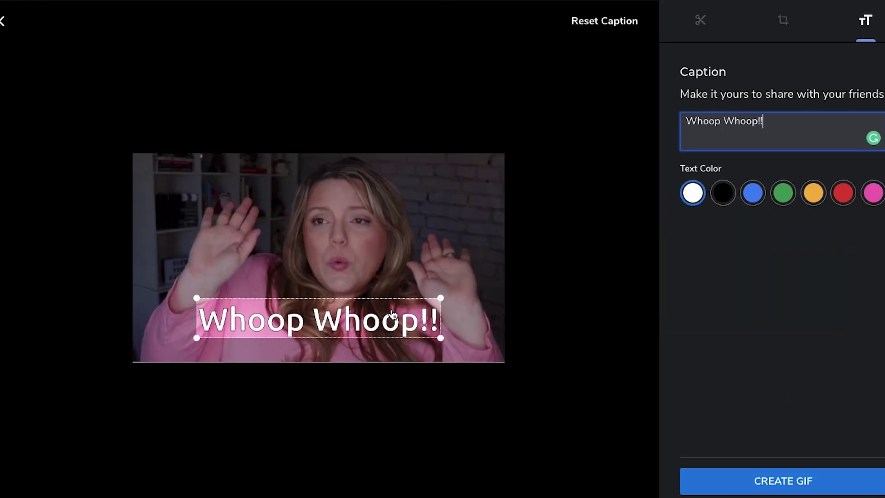
left_click(371, 303)
left_click_drag(363, 308, 369, 322)
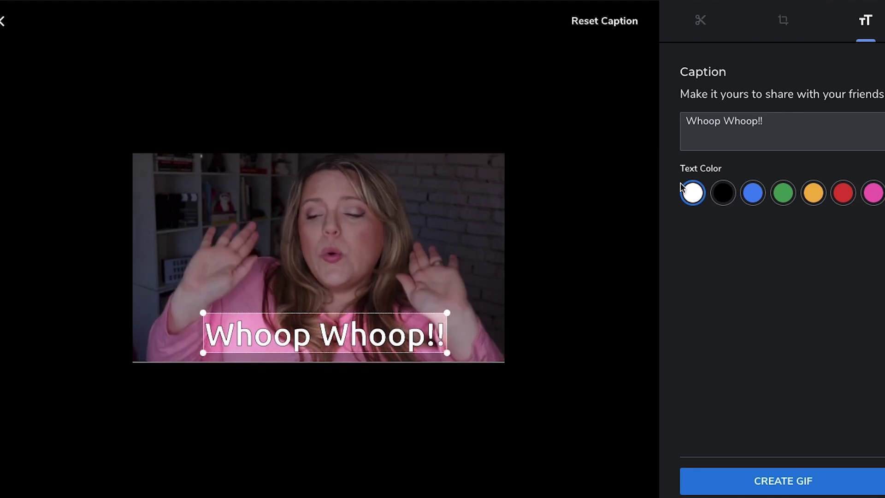
left_click(752, 193)
left_click(783, 194)
left_click(693, 193)
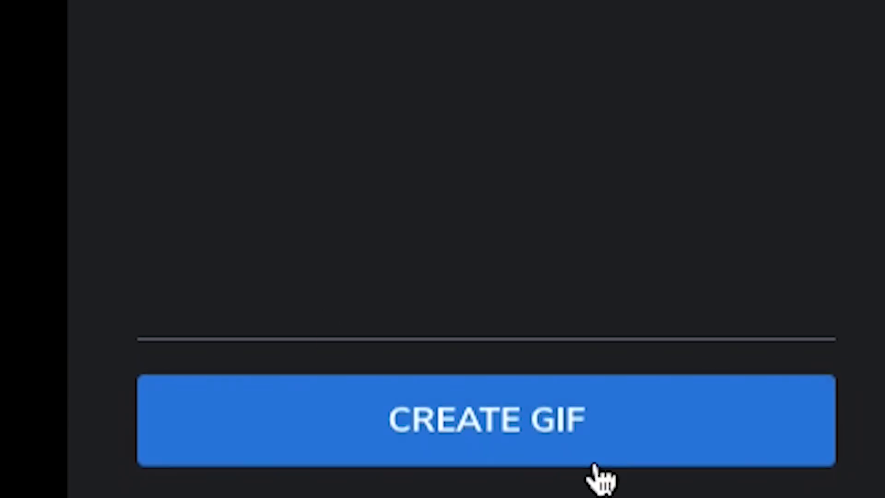
left_click(797, 484)
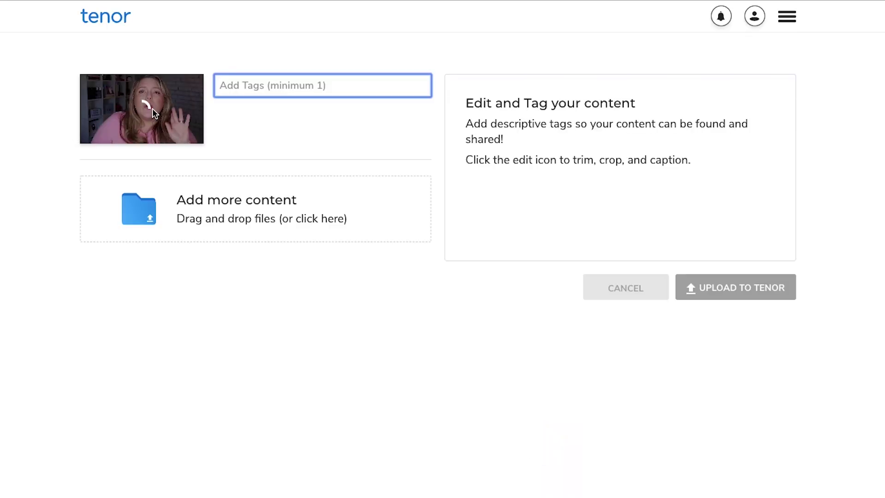
Tag the GIF with whoop, whoop whoop and the creator's name
mouse_move(124, 134)
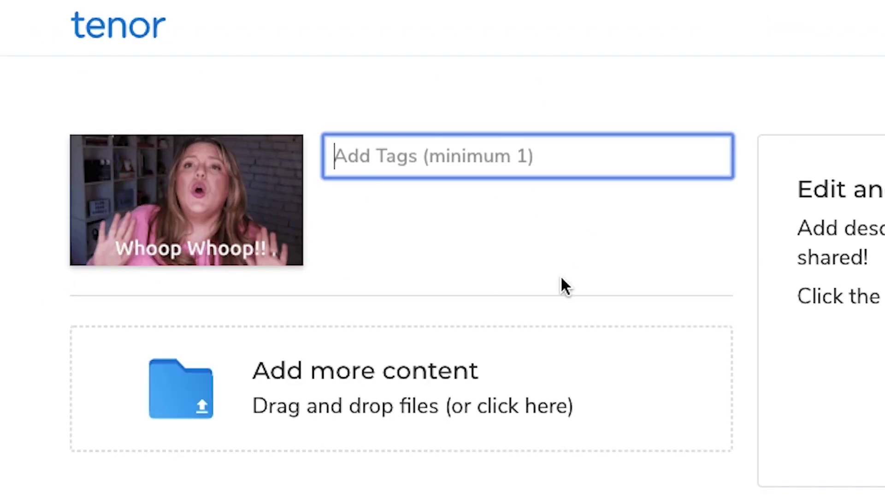
type("whoop")
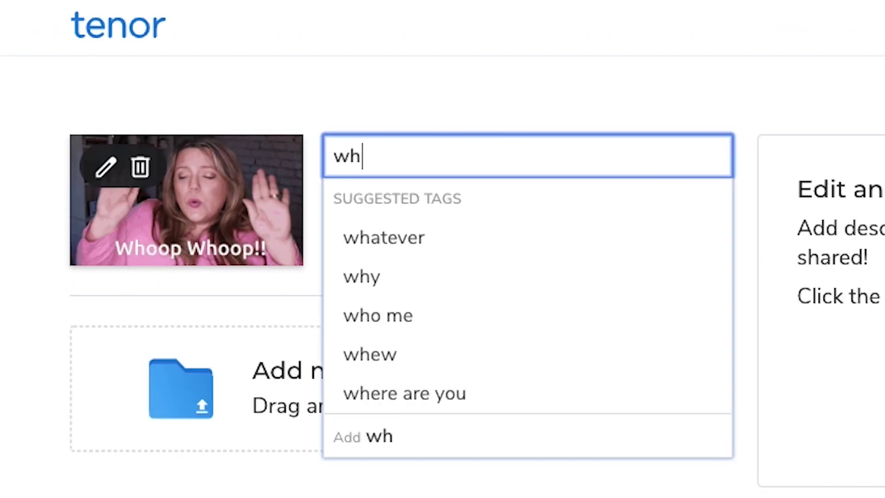
left_click(451, 250)
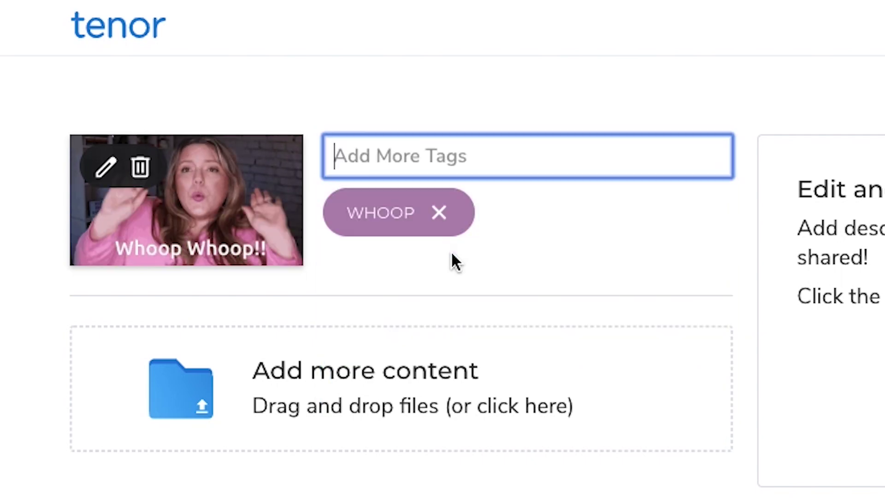
type("whoop")
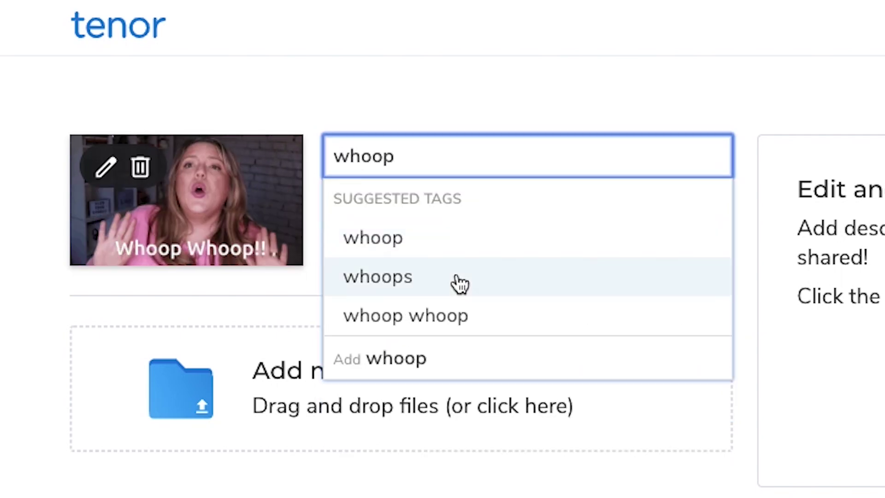
left_click(503, 318)
type("desiree martinez")
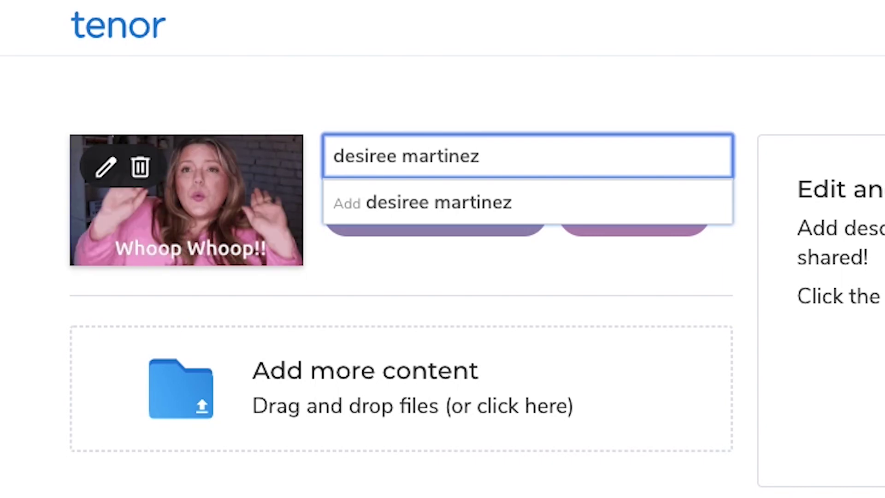
key("Return")
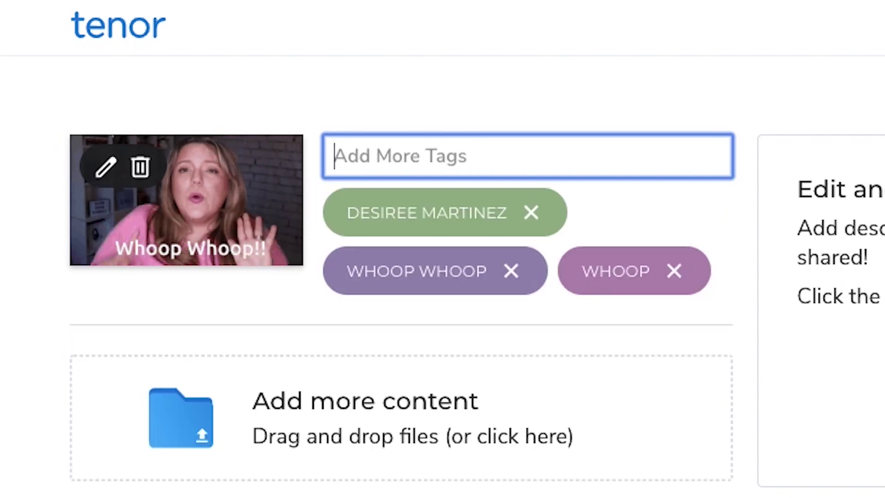
Add the celebrate, celebration and celebrating tags from the suggestions
type("cele")
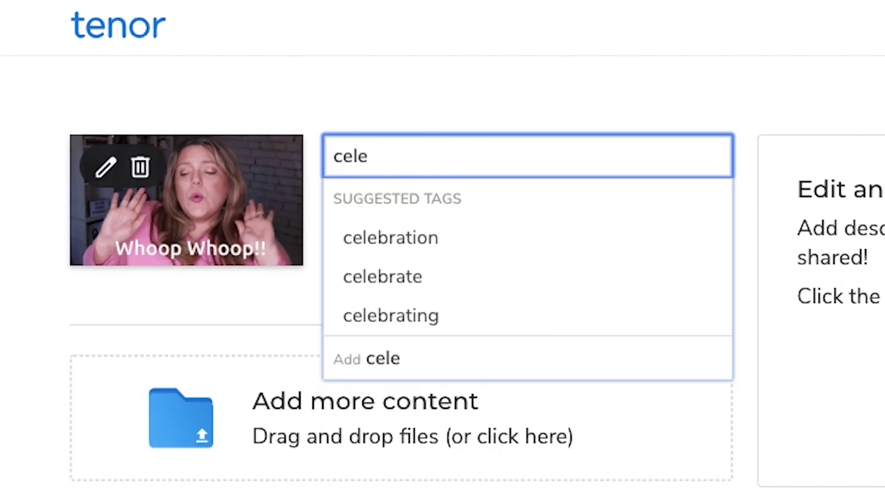
left_click(427, 276)
type("cele")
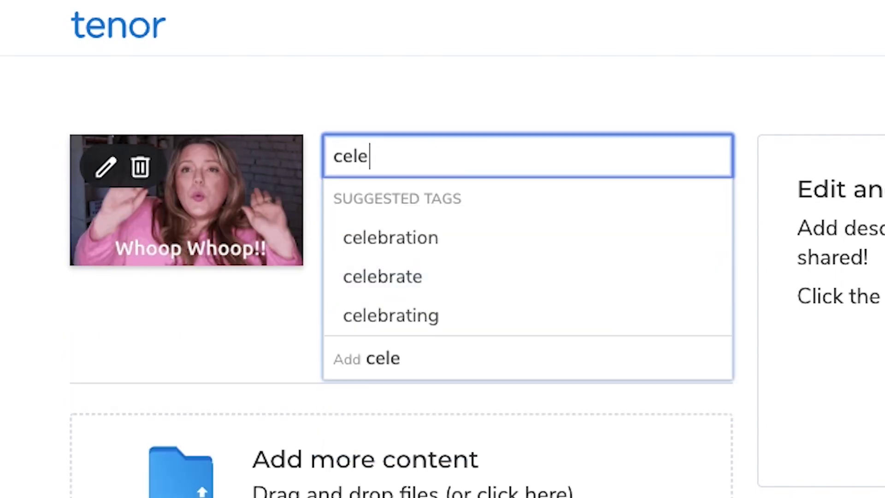
type("c")
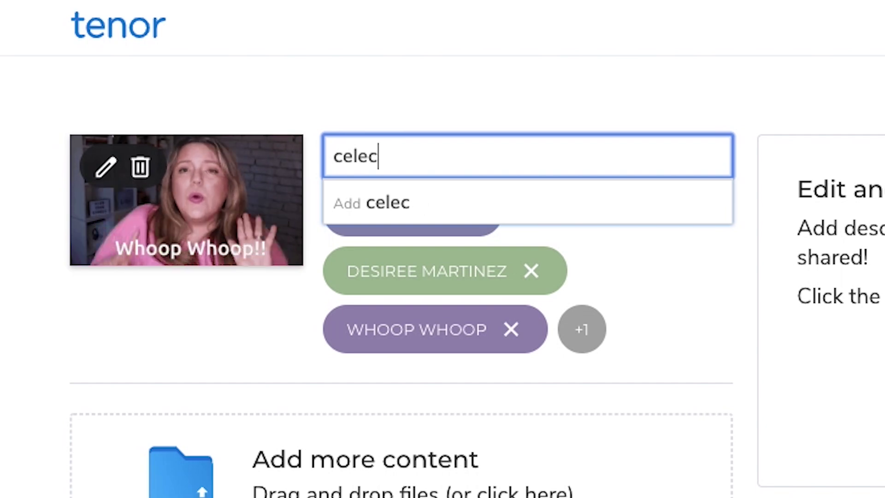
key("BackSpace")
type("br")
left_click(408, 254)
type("celebratin")
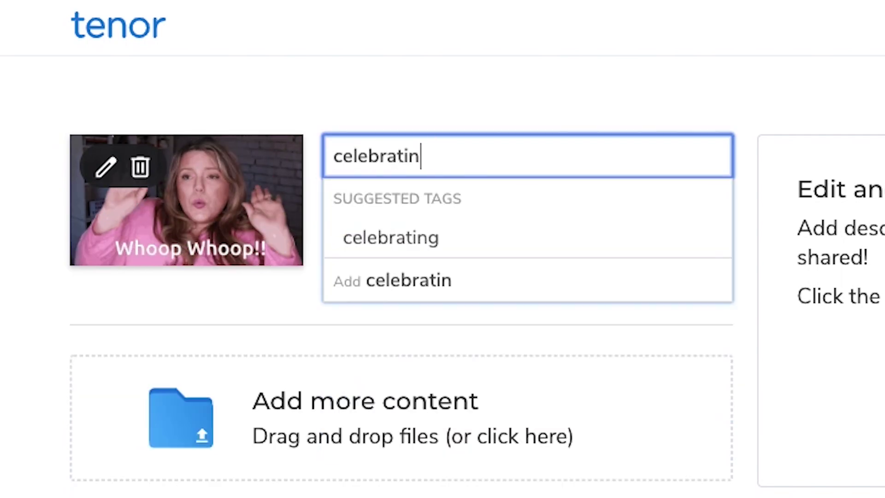
left_click(415, 249)
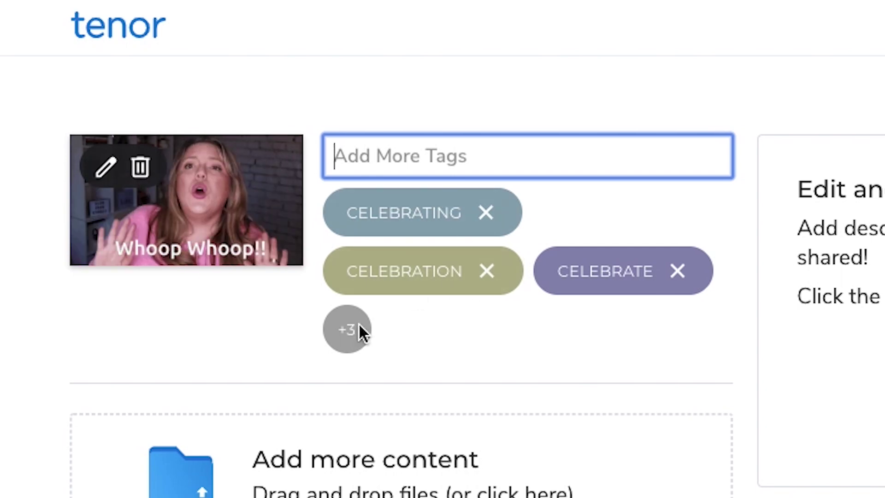
Add the 'all in one social media' tag, clear the leftover entry, and close the suggestions
left_click(346, 351)
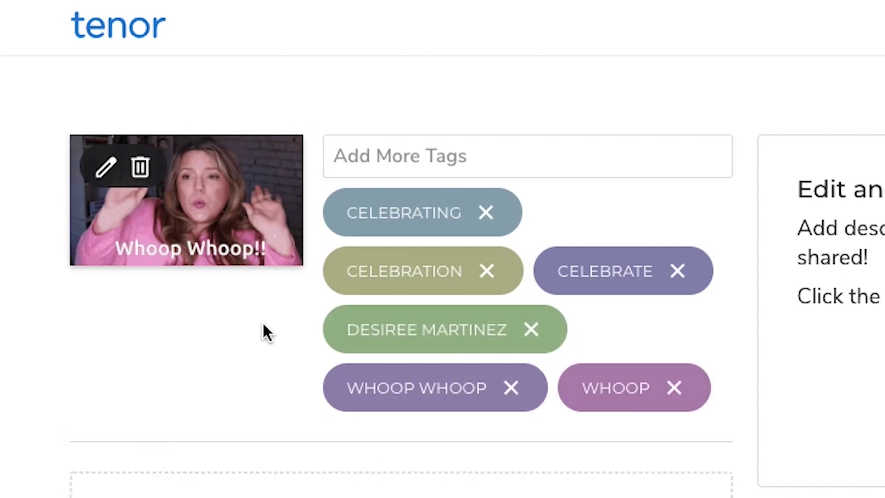
type("all in one social med")
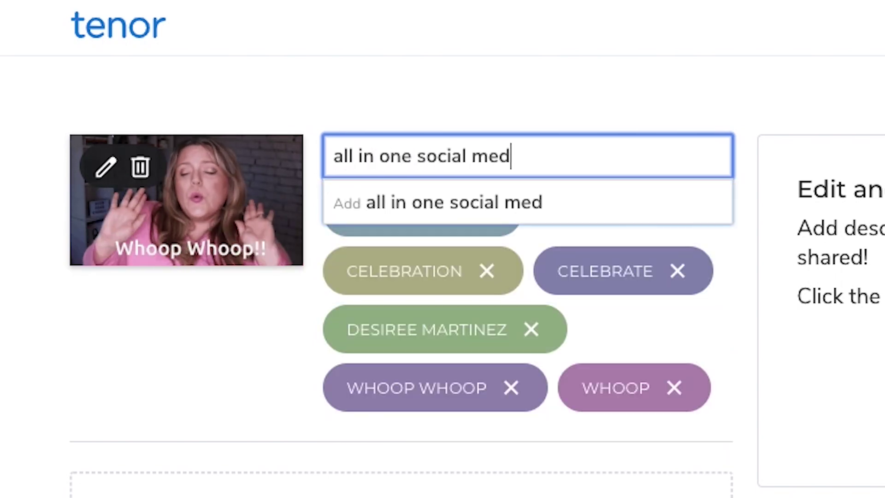
type("ia")
key("Return")
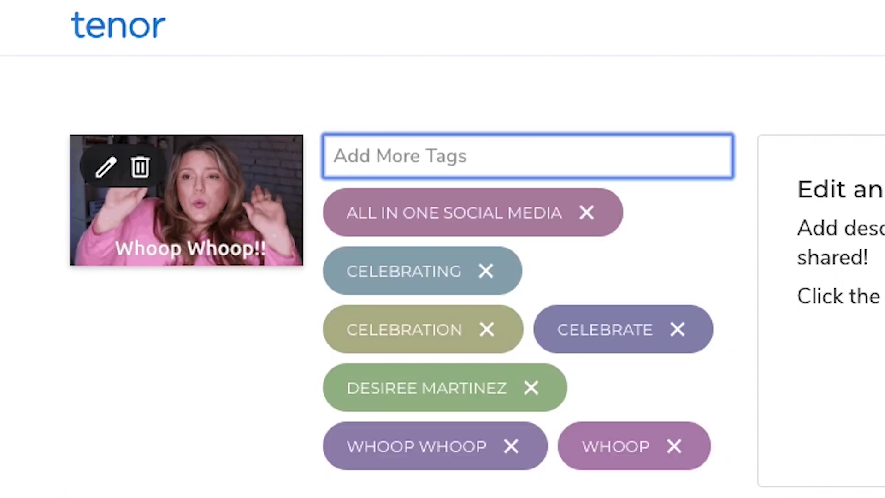
type("allin")
key("BackSpace")
key("BackSpace")
key("BackSpace")
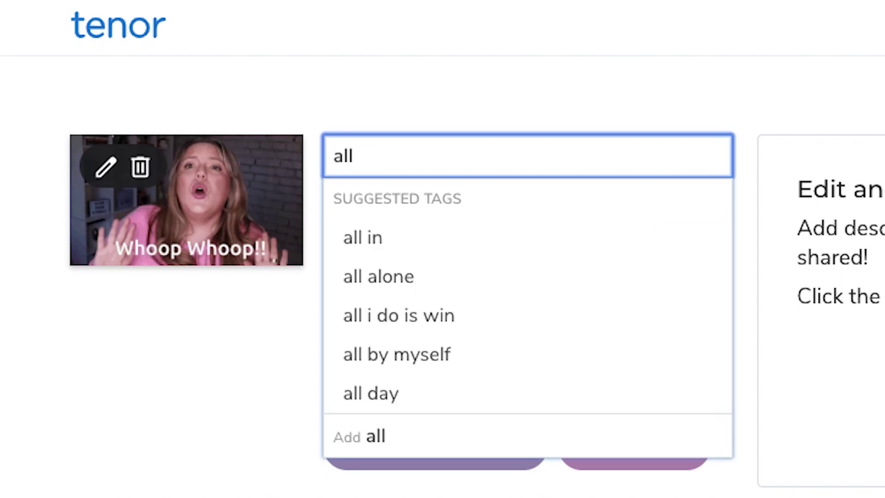
type("in")
key("BackSpace")
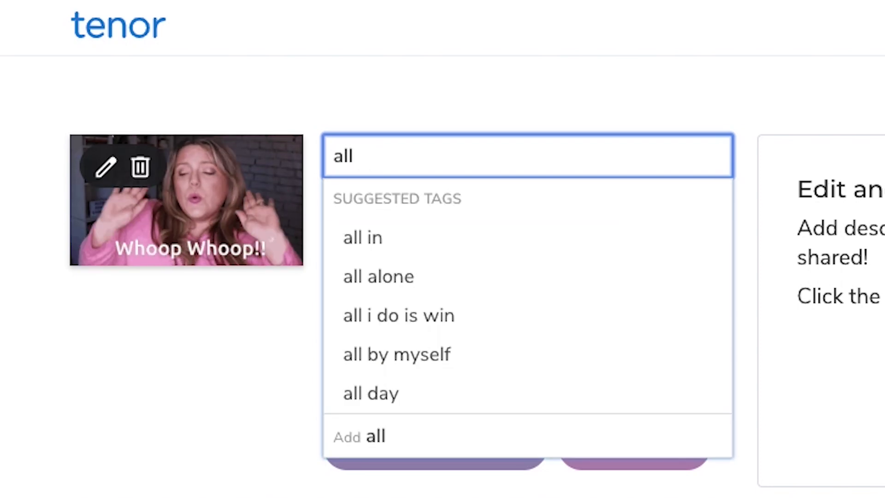
type("47")
key("BackSpace")
key("BackSpace")
type("===")
key("BackSpace")
key("BackSpace")
key("BackSpace")
type("_")
key("BackSpace")
key("BackSpace")
key("BackSpace")
key("BackSpace")
left_click(217, 355)
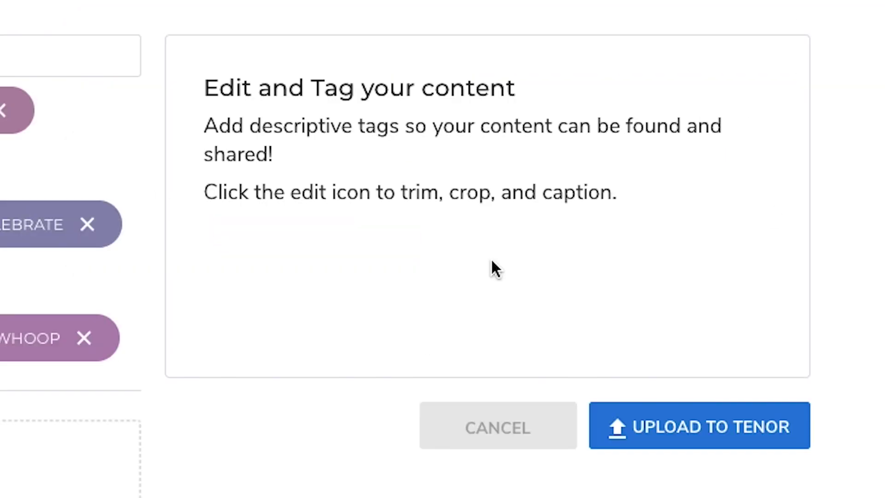
Upload the tagged GIF and reload the profile to see it processing
left_click(651, 446)
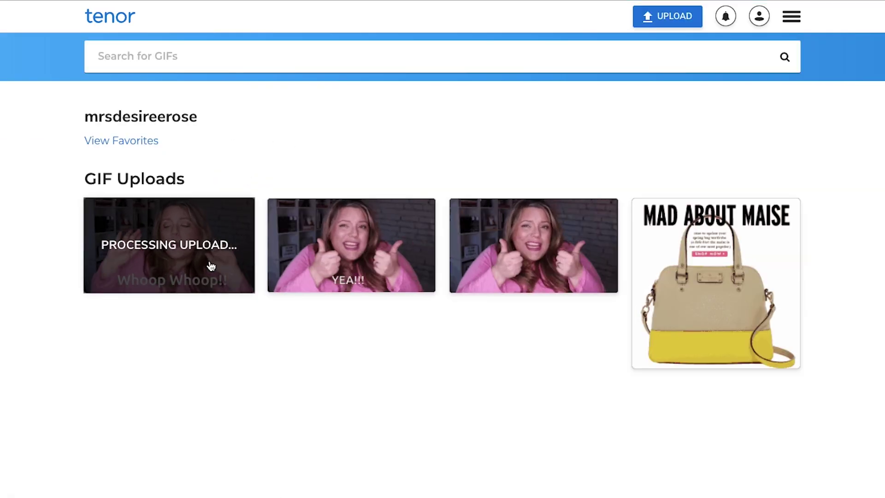
left_click(35, 1)
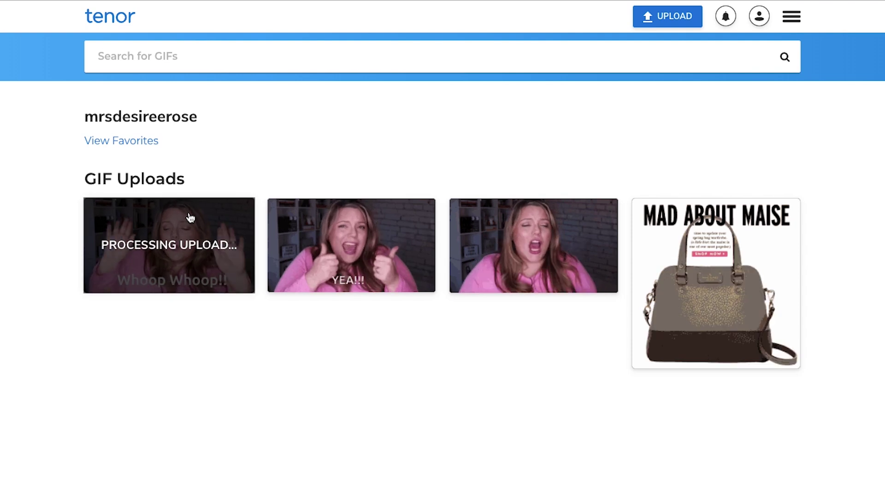
Open the YEA!!! GIF's page and mark it as a favourite
left_click(423, 201)
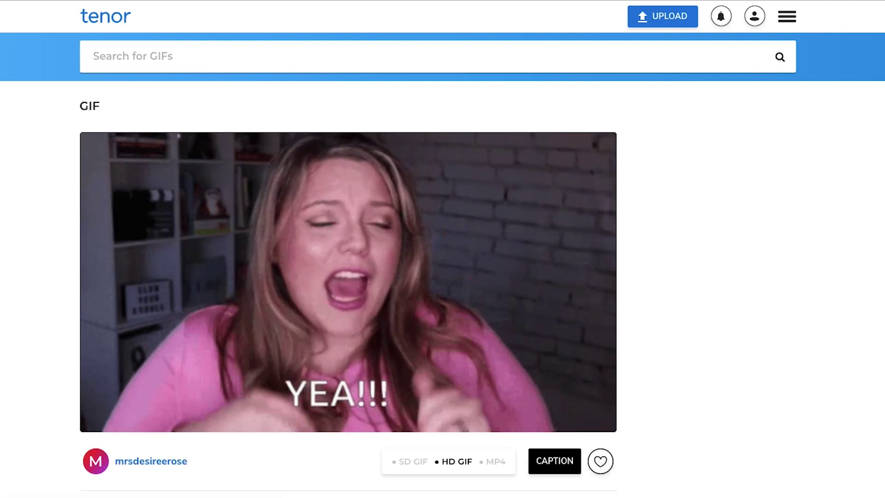
scroll(596, 429, "down", 2)
left_click(599, 368)
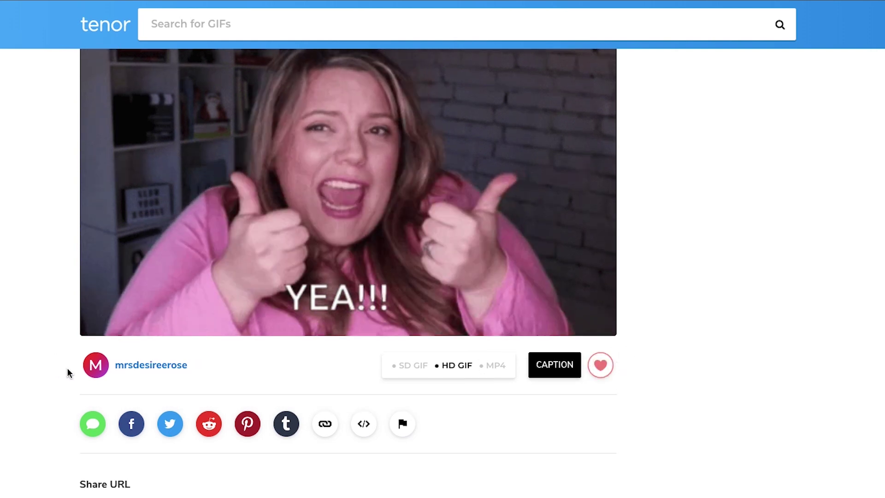
Open the GIF's caption editor, then leave it without saving changes
scroll(505, 354, "down", 1)
left_click(557, 355)
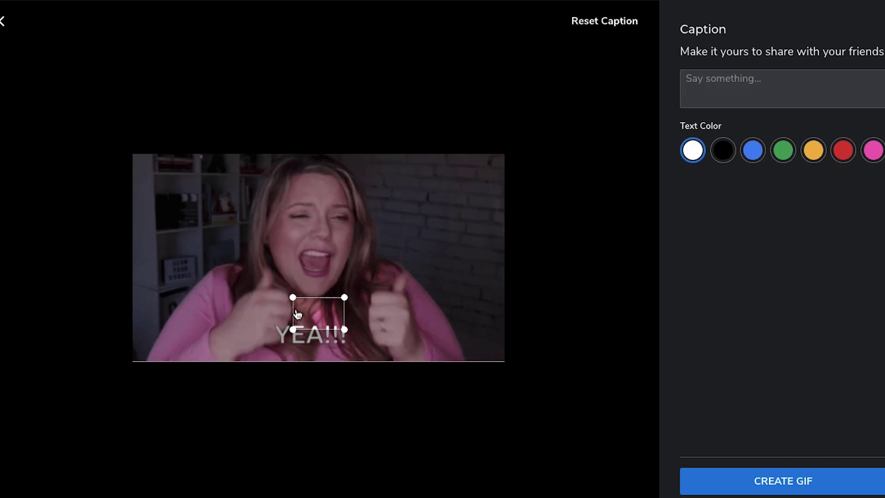
left_click(4, 21)
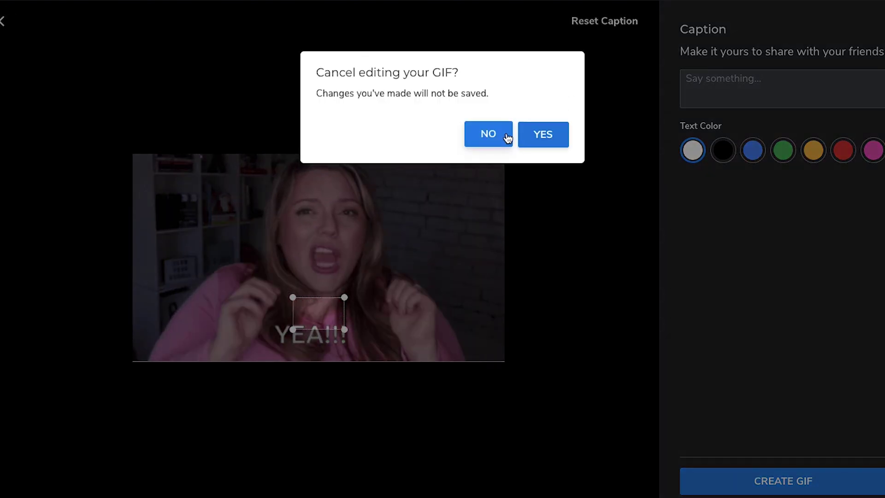
left_click(530, 137)
scroll(272, 247, "down", 3)
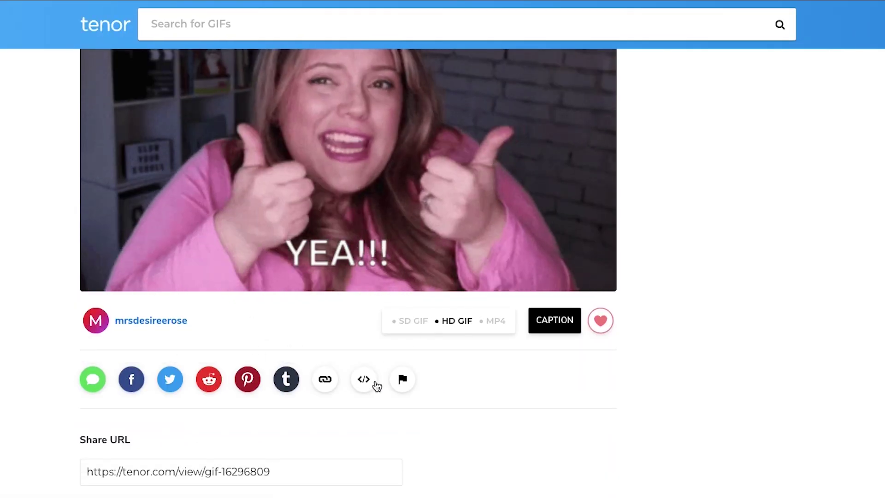
Copy the YEA!!! GIF's share URL and embed code
scroll(8, 290, "down", 3)
left_click(295, 309)
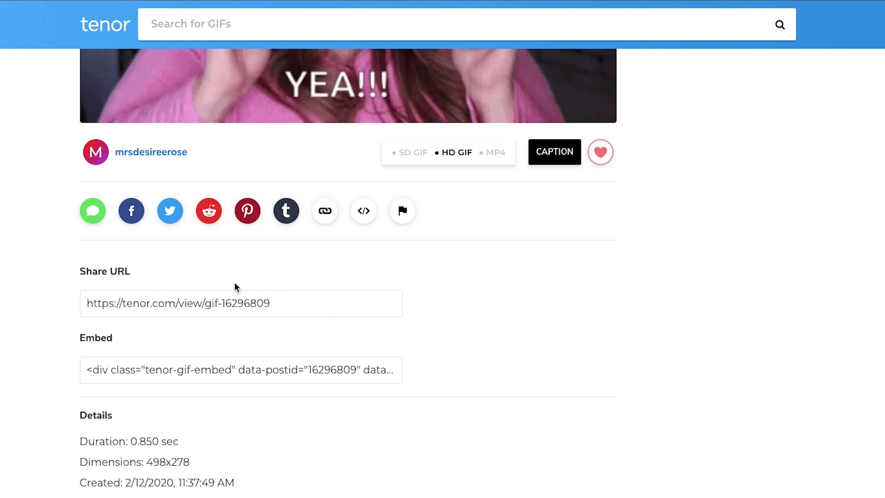
left_click(134, 373)
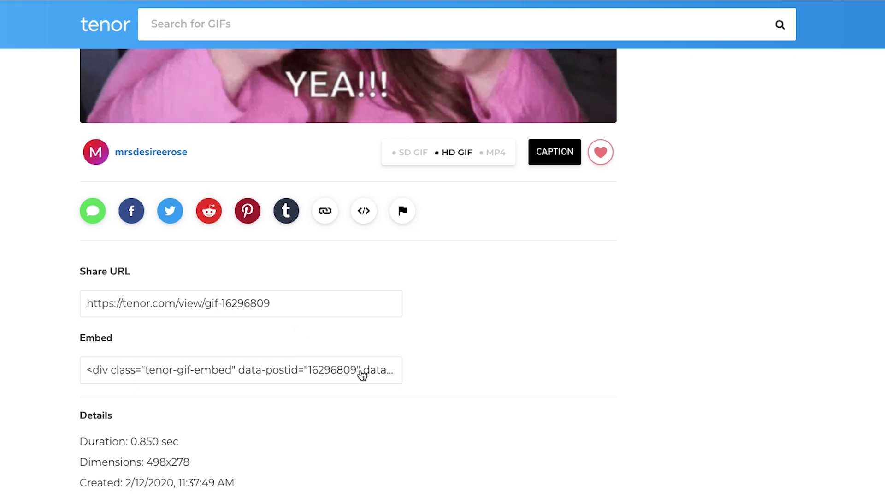
Return to the account's profile page listing its GIF uploads
left_click_drag(77, 436, 240, 486)
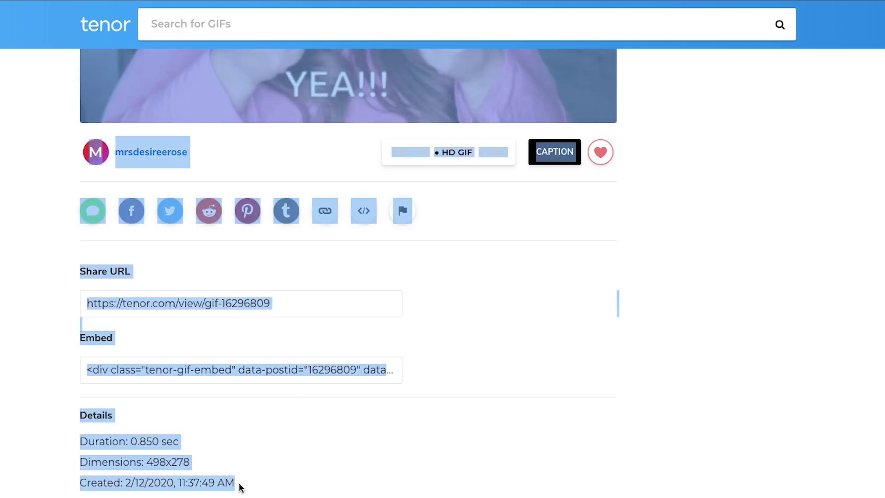
left_click(167, 475)
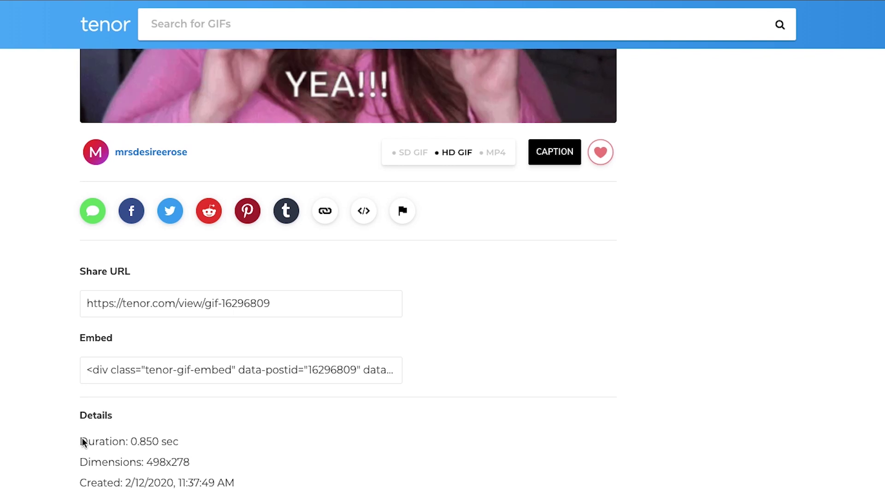
left_click(302, 490)
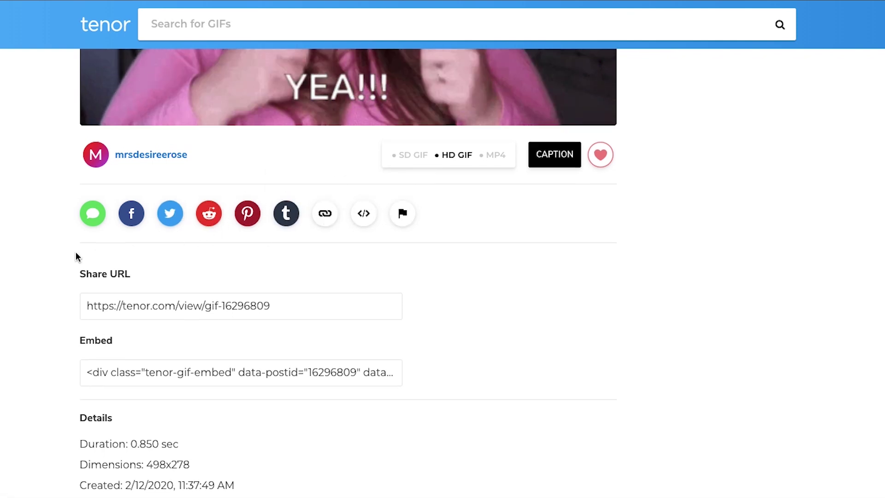
scroll(480, 257, "up", 6)
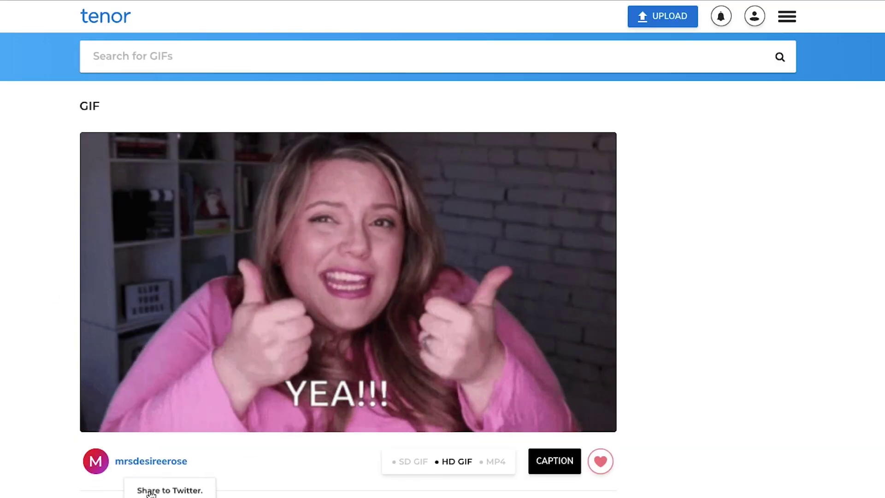
left_click(141, 463)
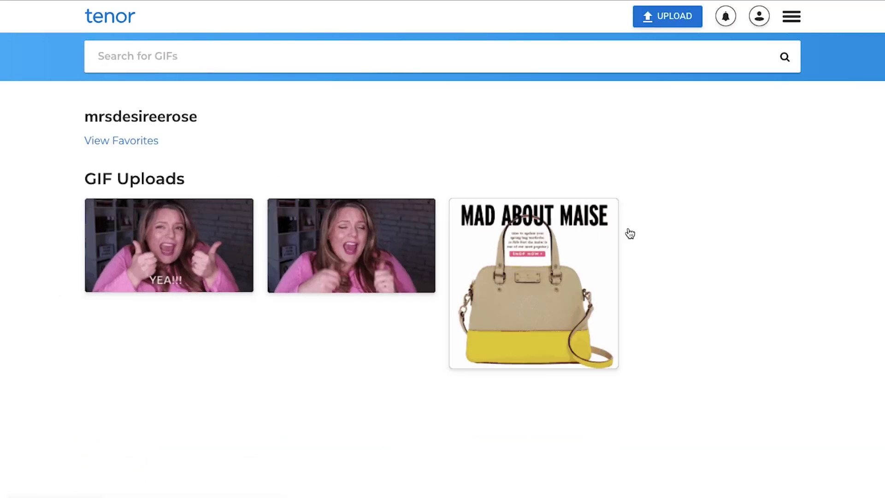